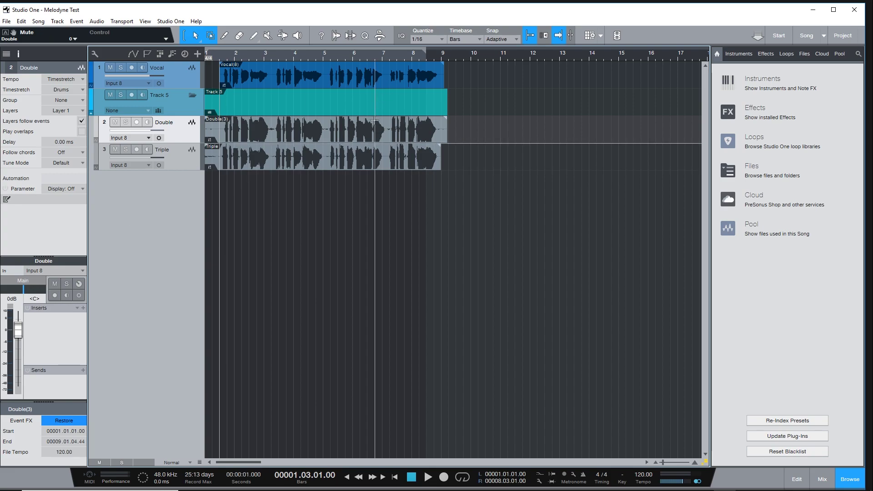
Step: Check the keyboard shortcut assigned to Edit with VocALign, then close the settings unchanged
right_click(339, 164)
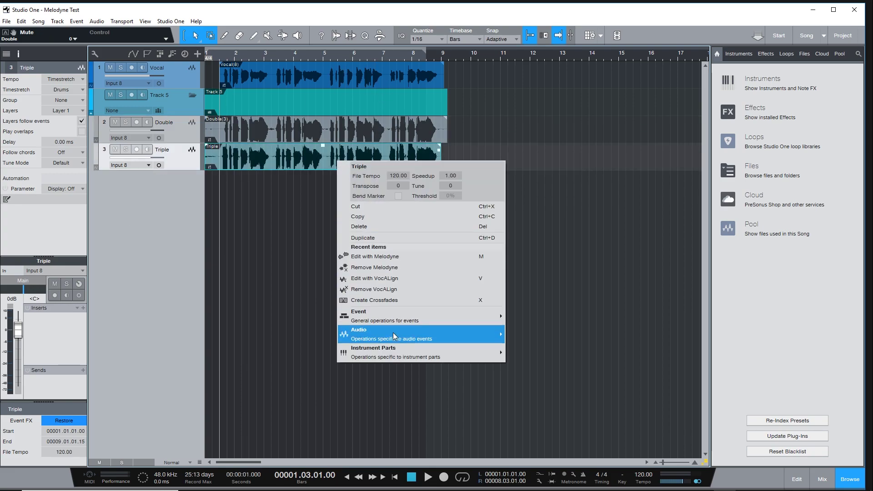
mouse_move(420, 334)
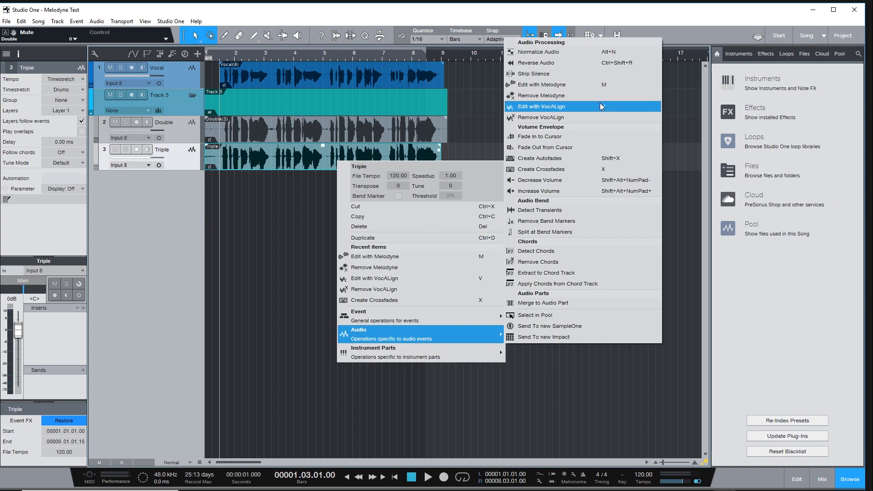
click(167, 21)
click(168, 22)
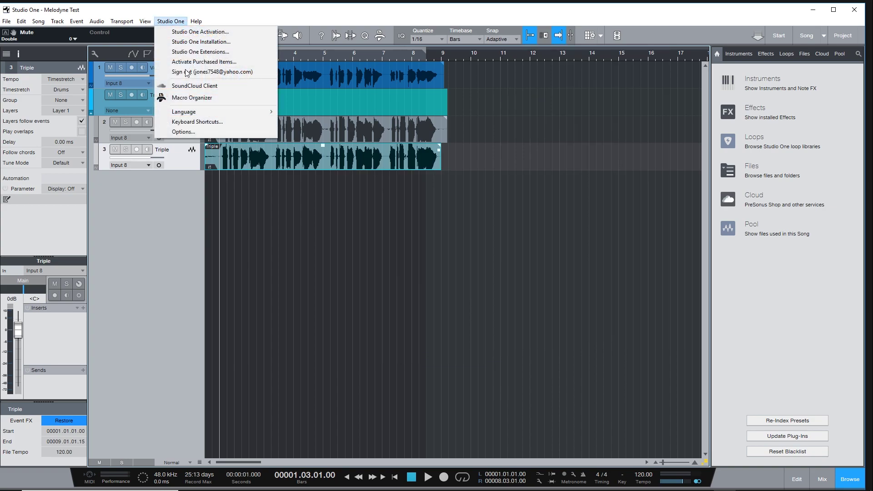
click(201, 121)
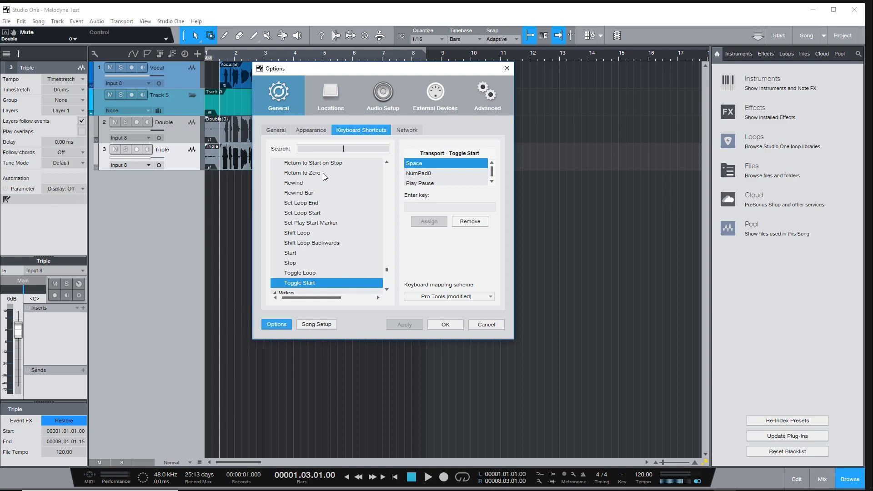
text(vocal)
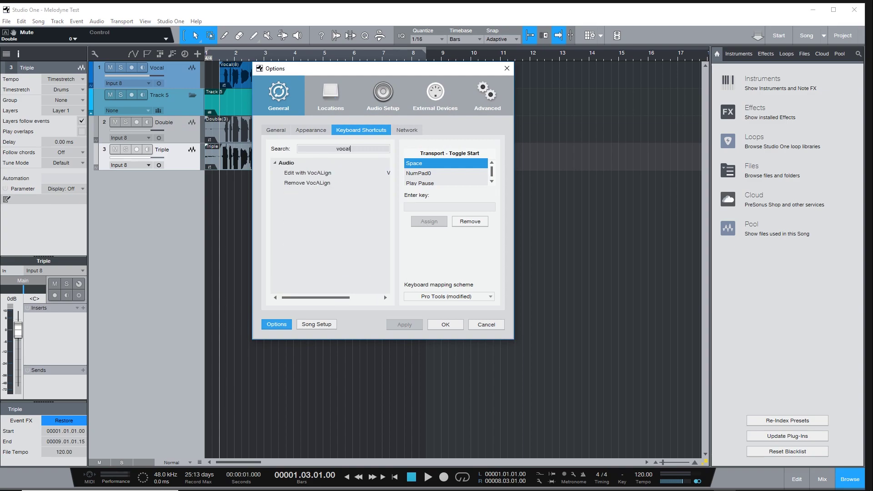
click(315, 173)
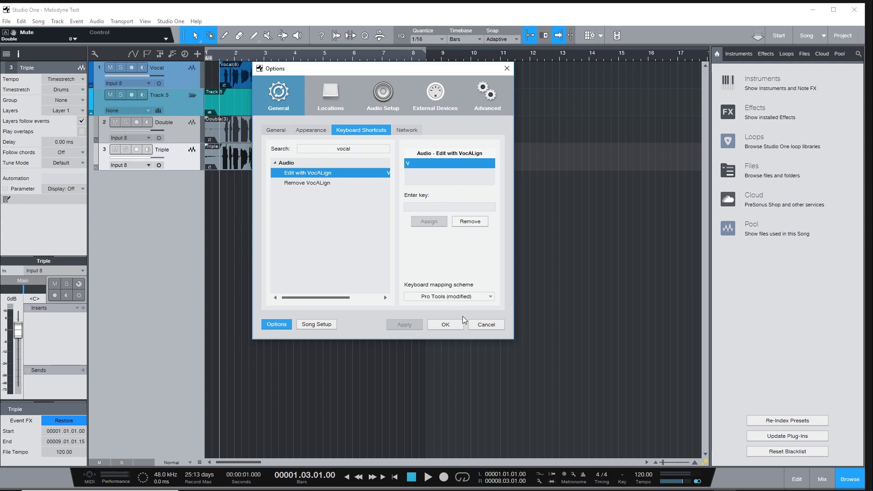
click(484, 325)
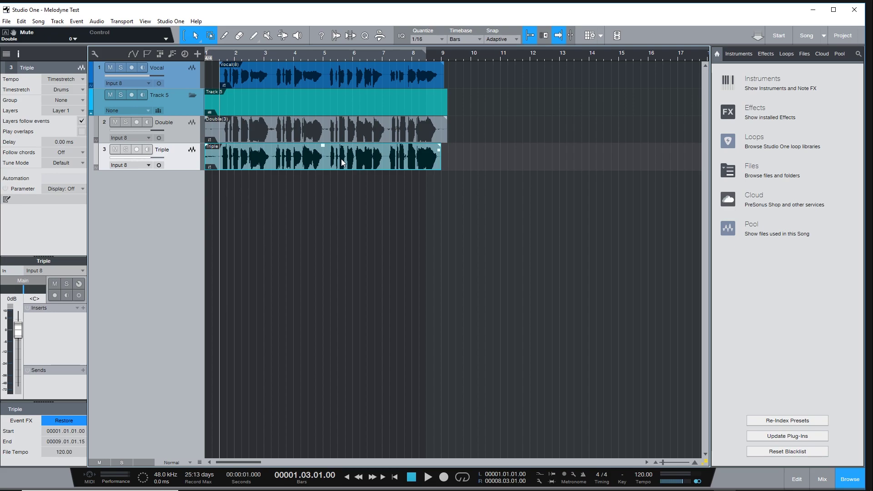
Step: With the mixer shown, pan Double to L64 and Triple to R65, then play to hear them
key(F3)
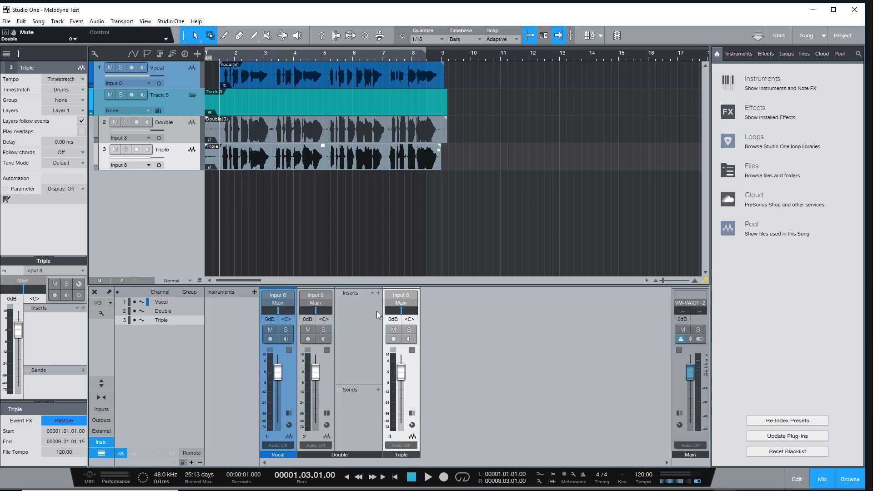
drag(315, 311, 307, 312)
drag(401, 312, 414, 314)
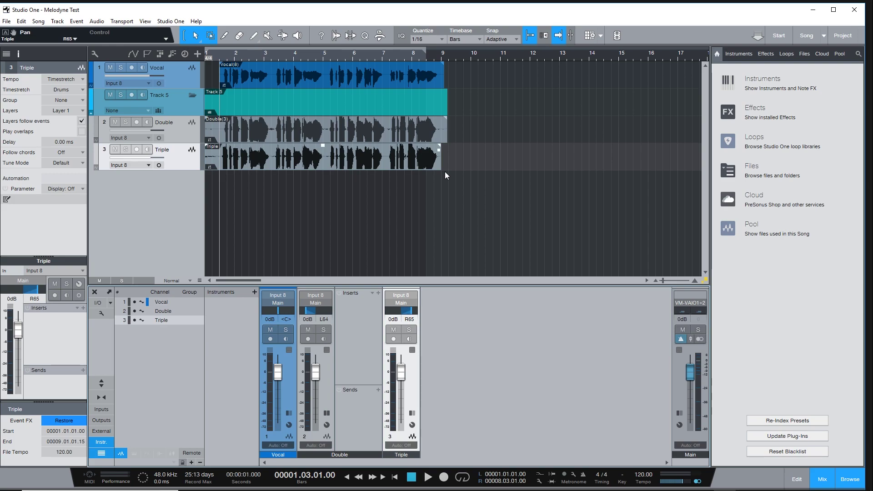
key(space)
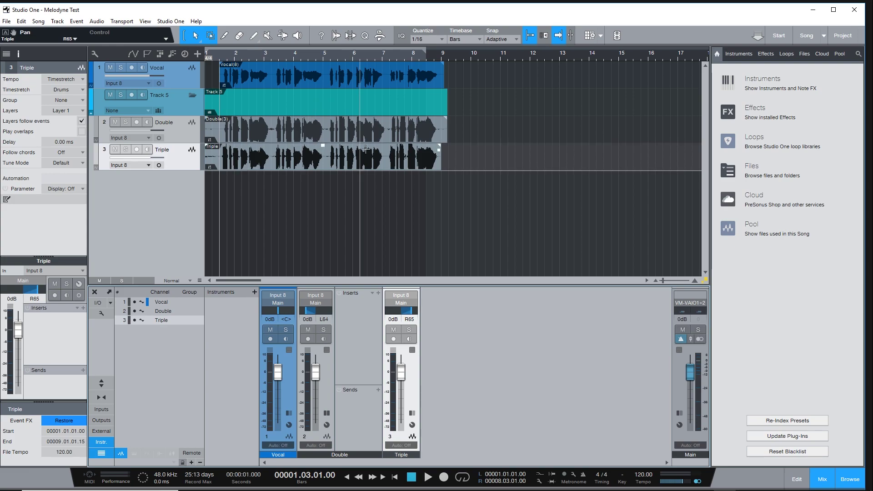
Step: Select the Vocal, Double and Triple events and launch Edit with VocALign on them
click(347, 165)
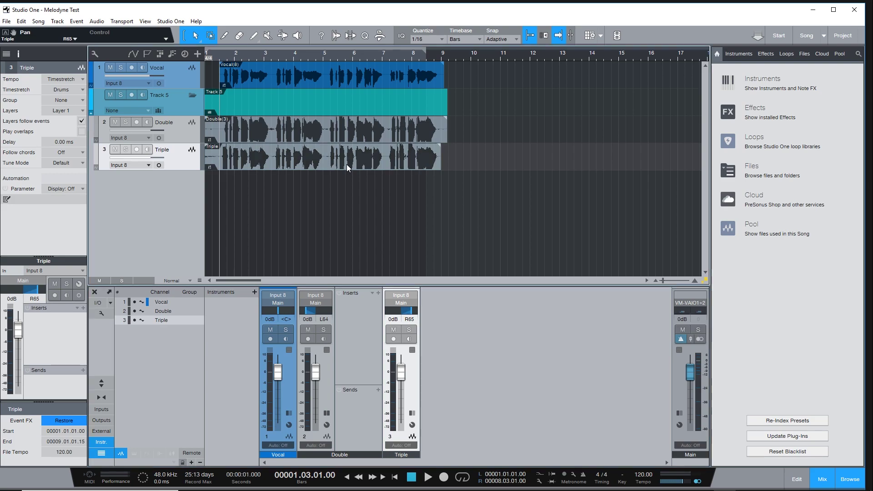
click(342, 132)
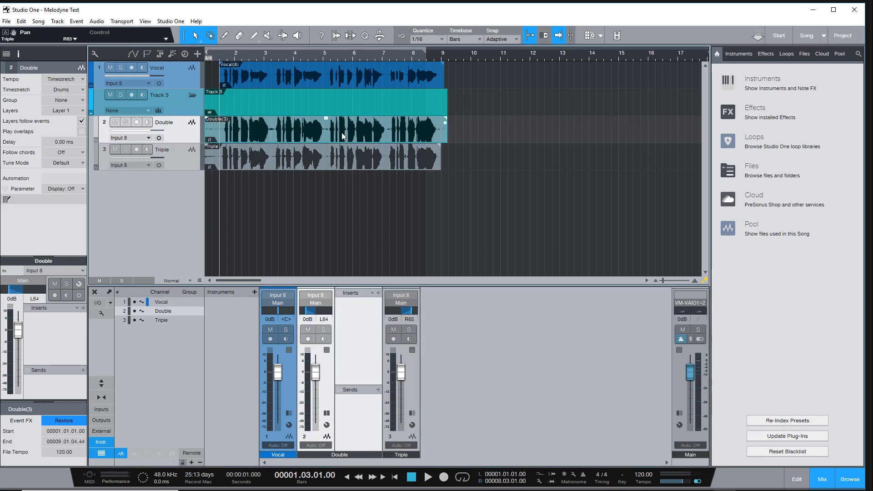
shift+click(330, 80)
shift+click(337, 164)
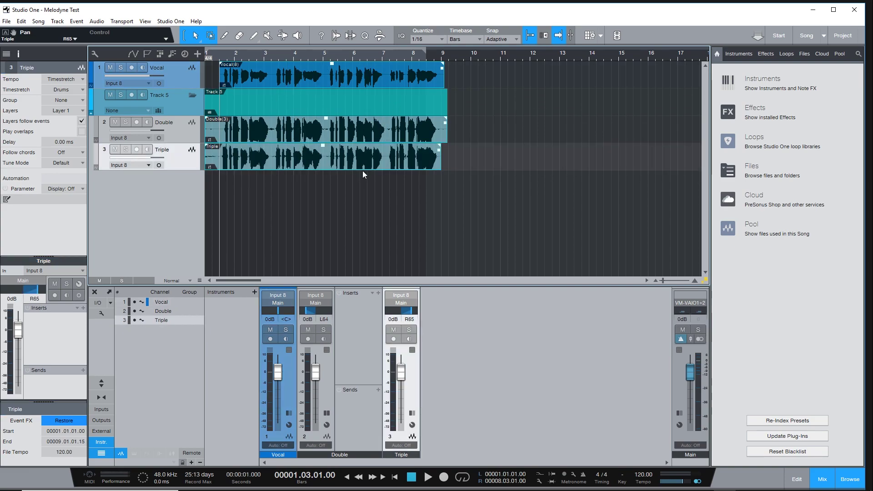
right_click(368, 78)
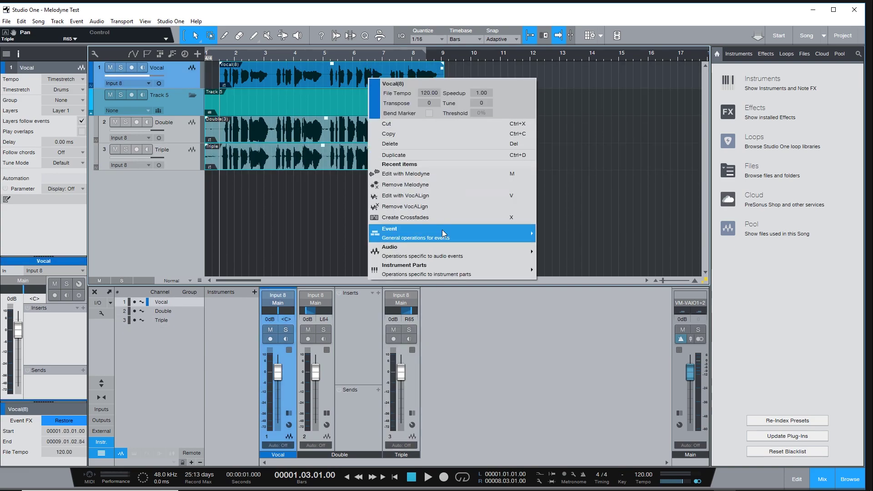
mouse_move(451, 251)
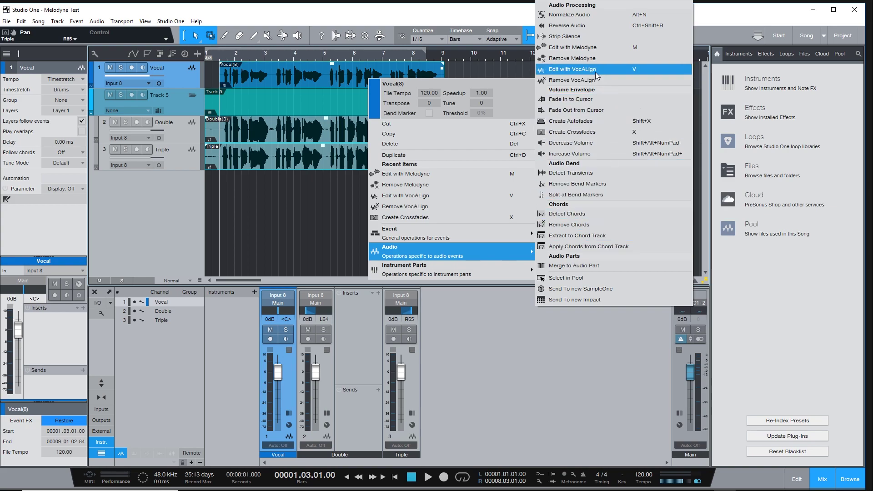
click(595, 72)
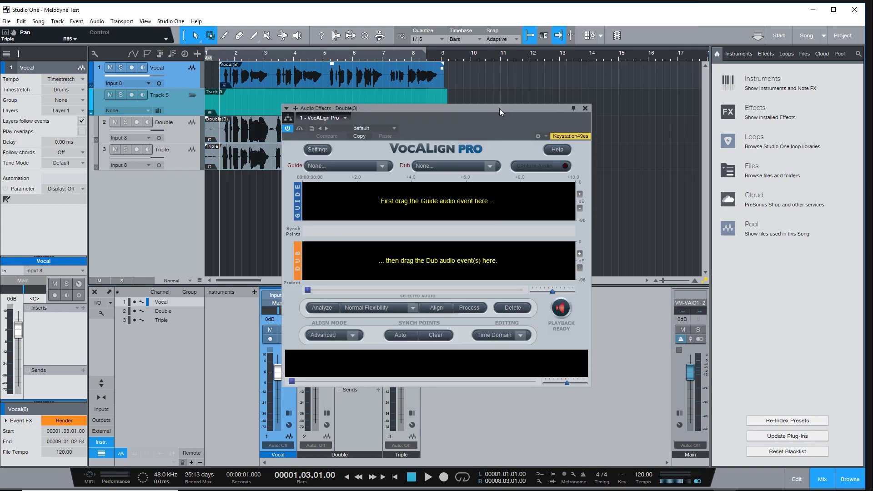
drag(499, 108, 702, 18)
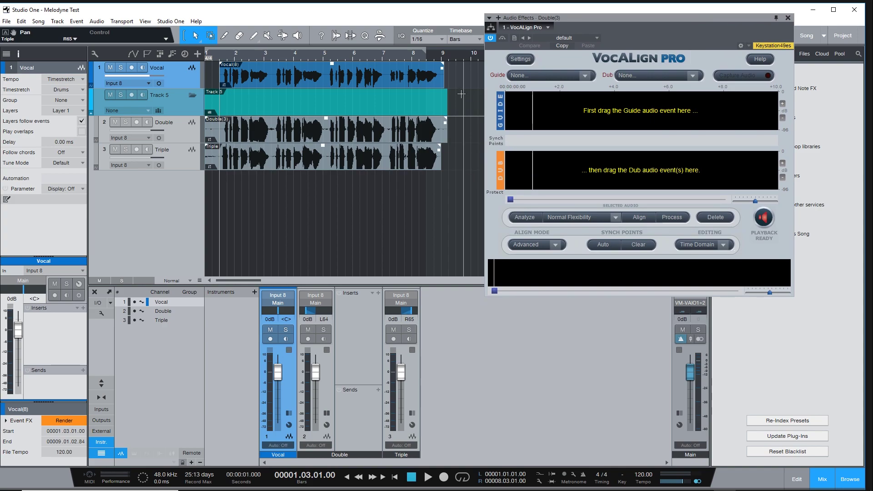
Step: Load the Vocal event into VocAlign Pro's Guide area
click(324, 87)
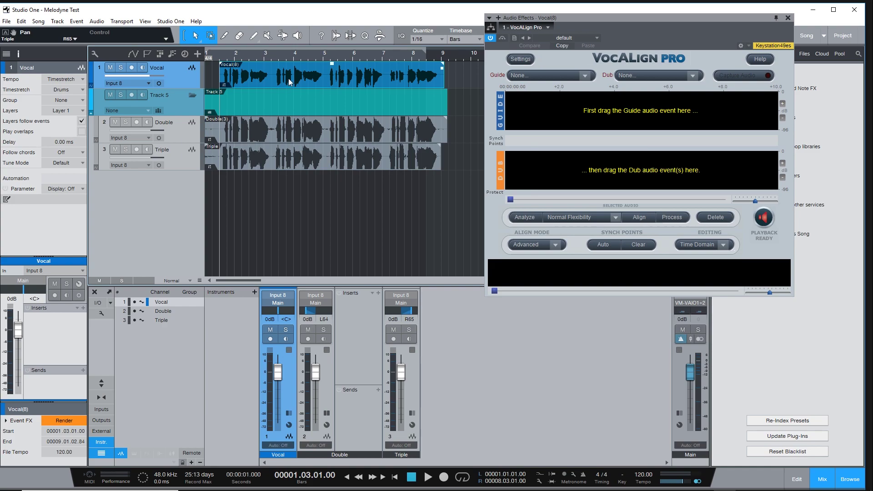
drag(288, 81, 573, 120)
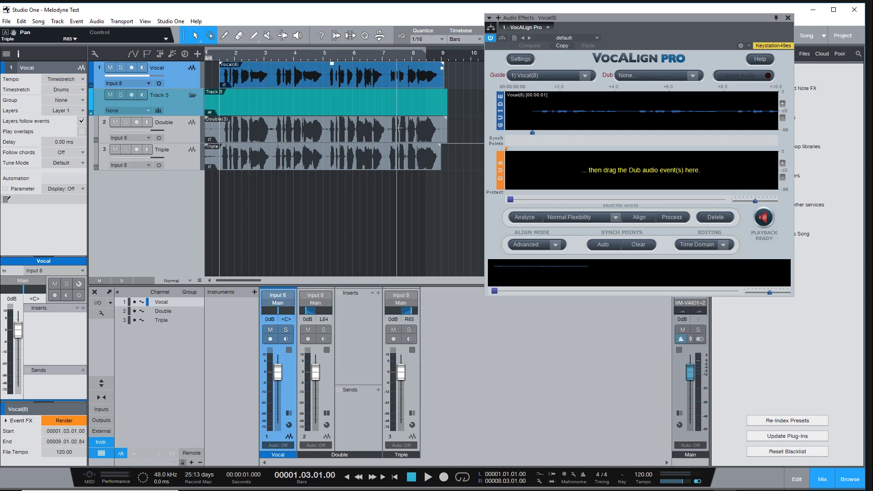
Step: Load the Double and Triple events as dubs and capture the audio by playing then stopping
click(365, 138)
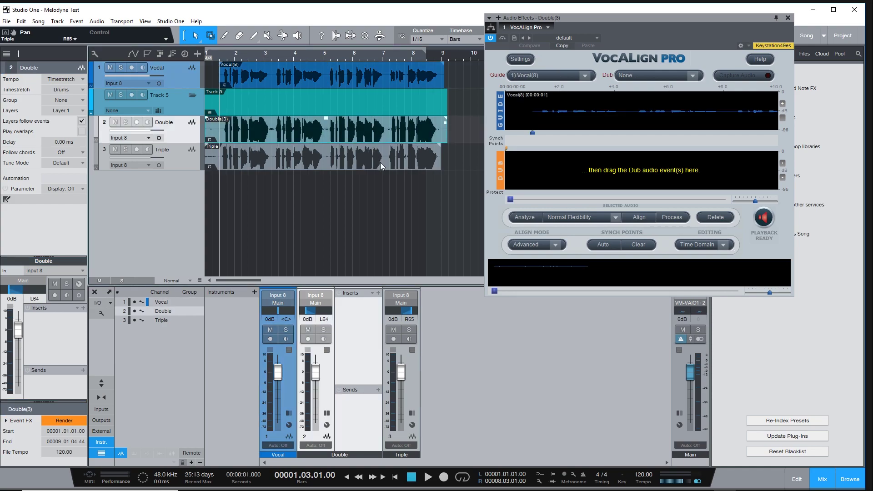
shift+click(380, 165)
mouse_move(361, 166)
mouse_down()
mouse_move(374, 158)
mouse_move(582, 172)
mouse_up()
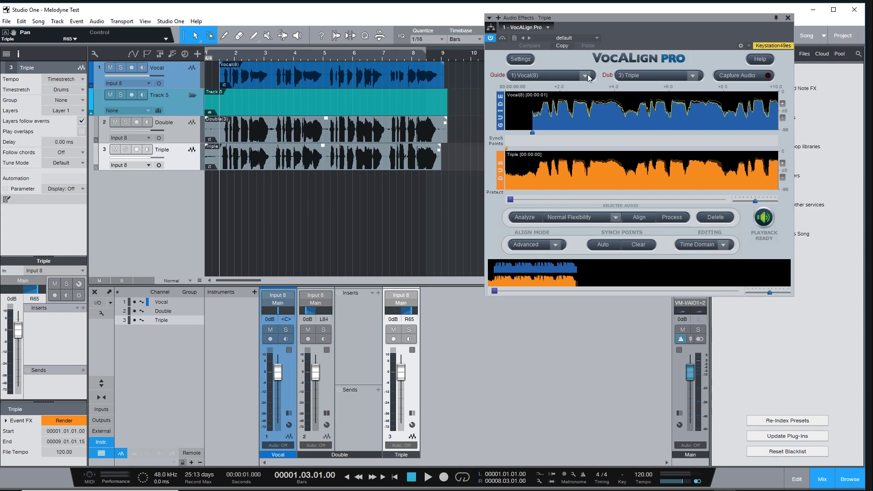
key(space)
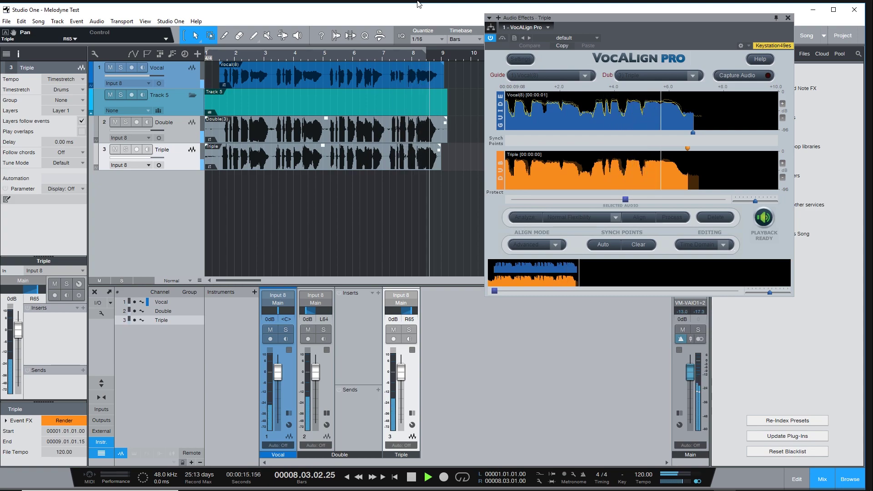
key(space)
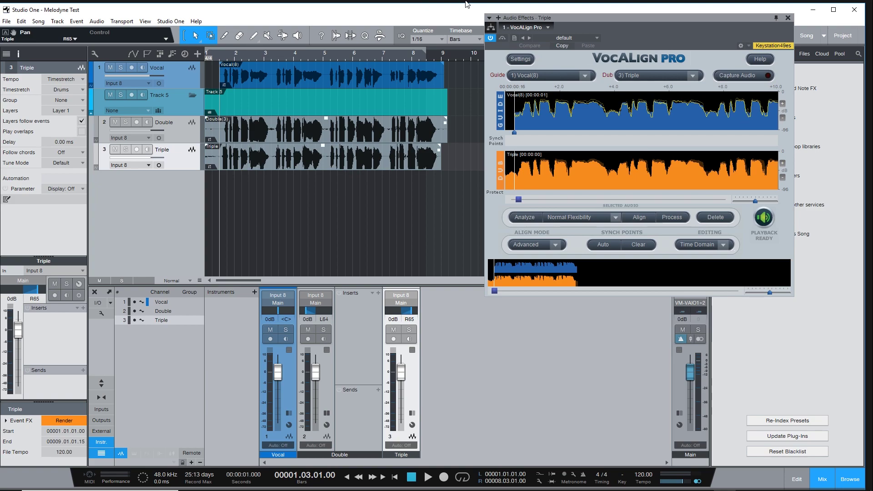
Step: Render the Event FX of the Triple, Double and Vocal events into new audio
click(788, 19)
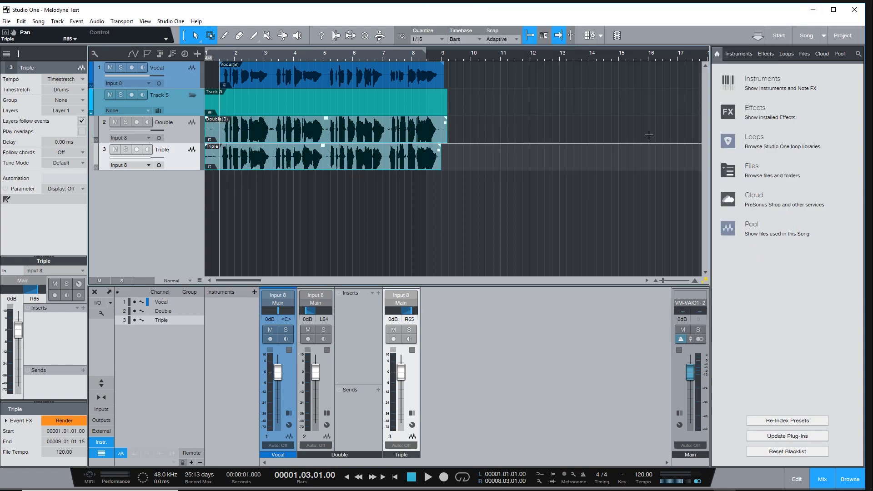
click(341, 166)
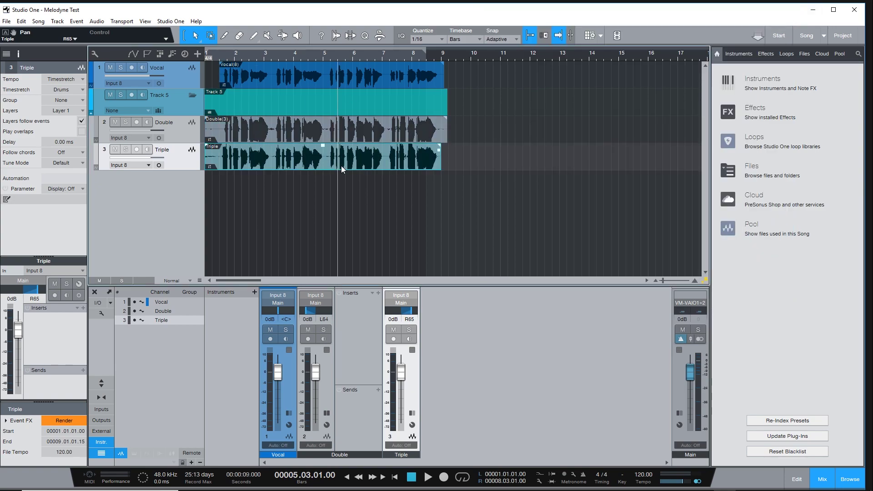
click(19, 55)
click(67, 419)
click(260, 134)
click(72, 417)
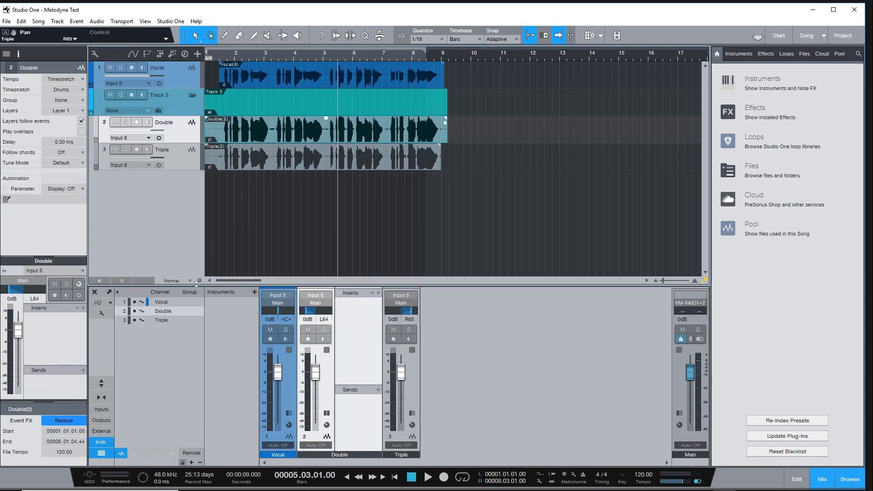
key(Up)
click(62, 421)
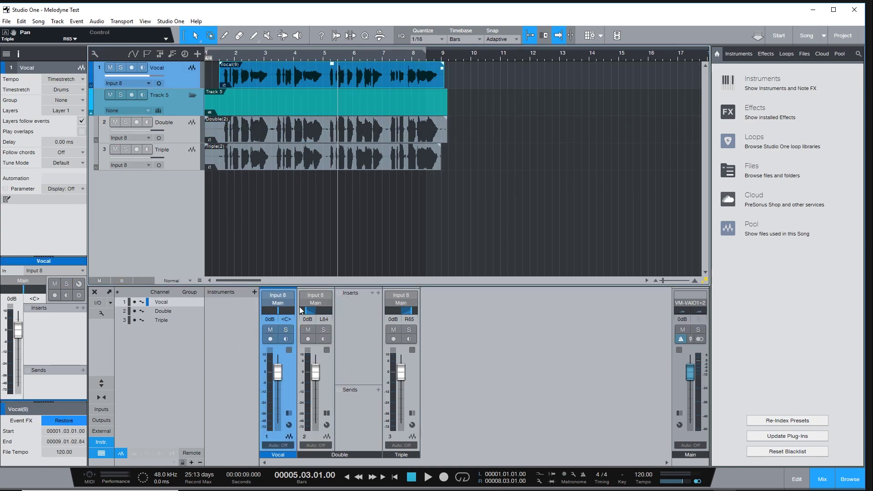
Step: Play back the aligned vocals from bar 1.2 and stop
click(216, 57)
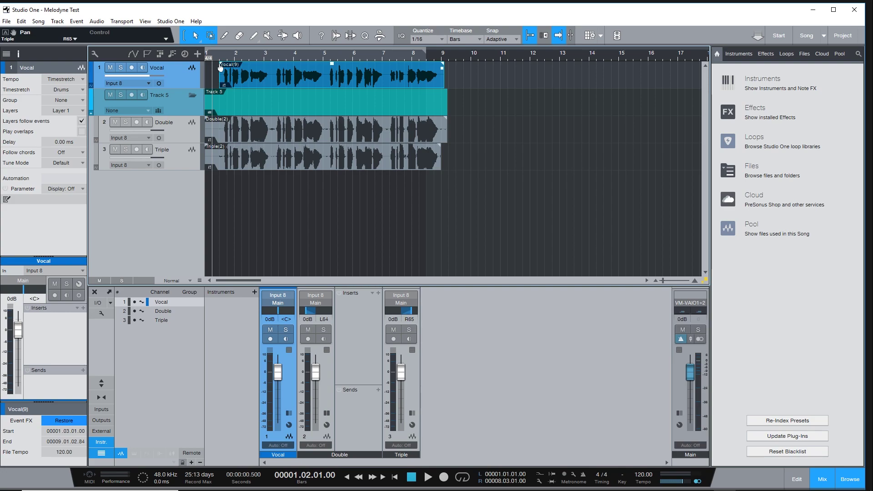
key(space)
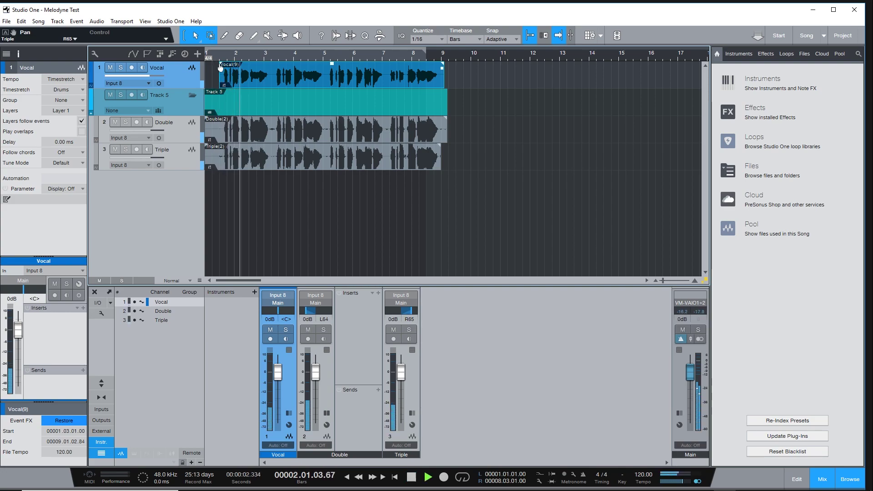
key(space)
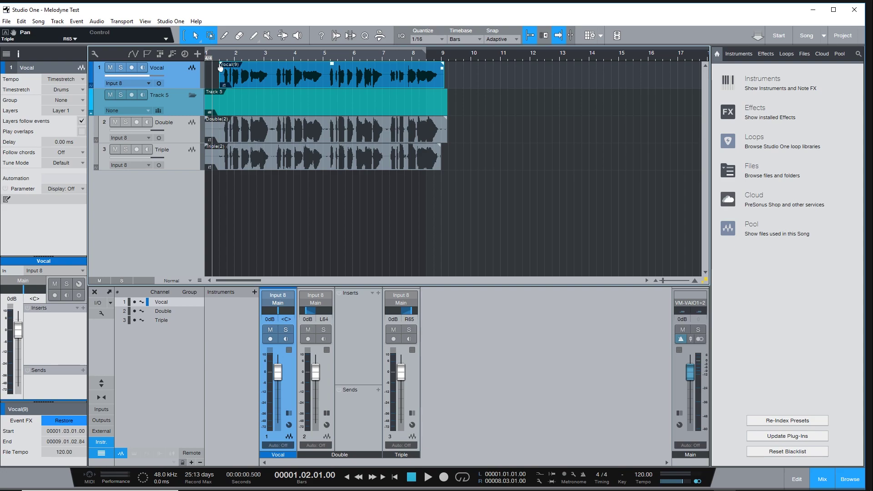
click(320, 162)
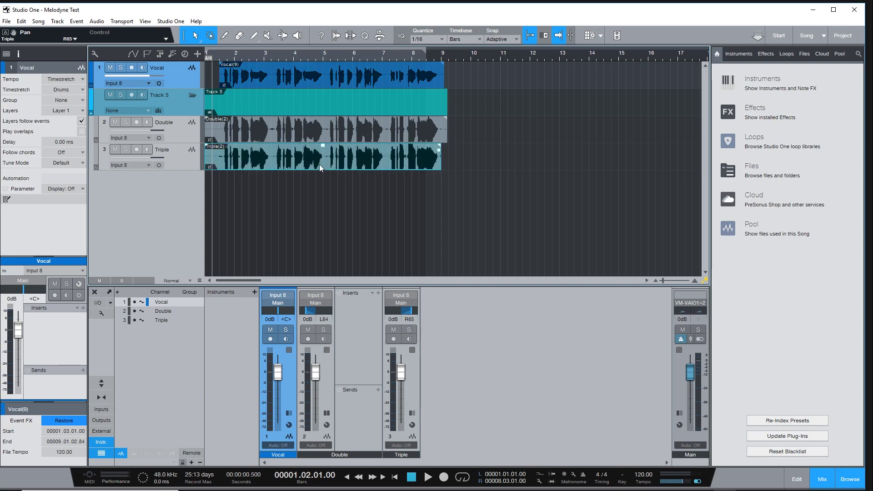
shift+click(328, 136)
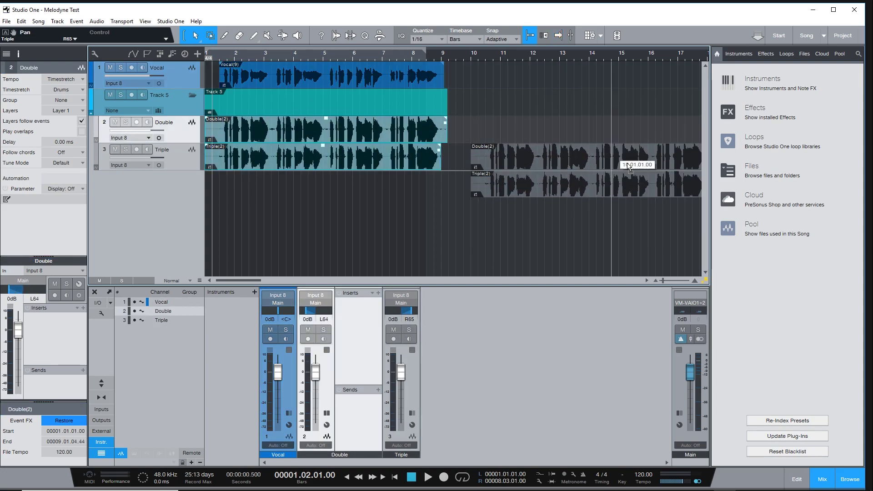
mouse_move(347, 137)
mouse_down()
mouse_move(374, 122)
mouse_move(350, 117)
mouse_up()
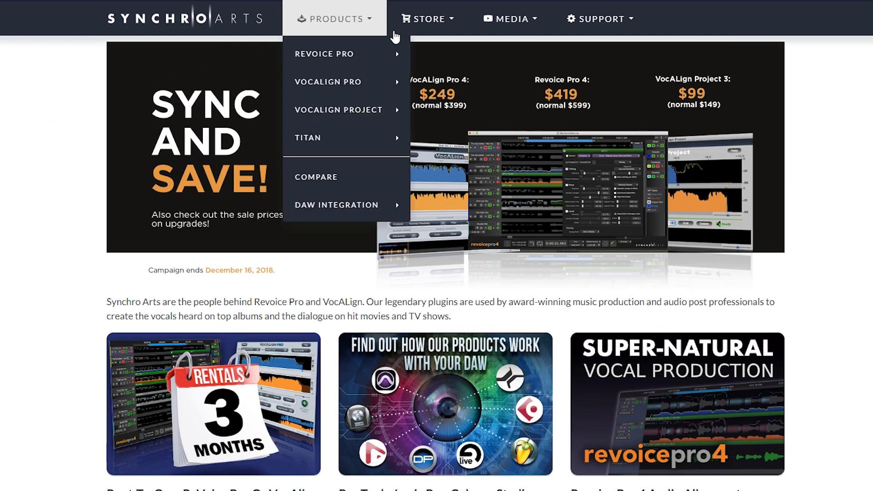
mouse_move(428, 19)
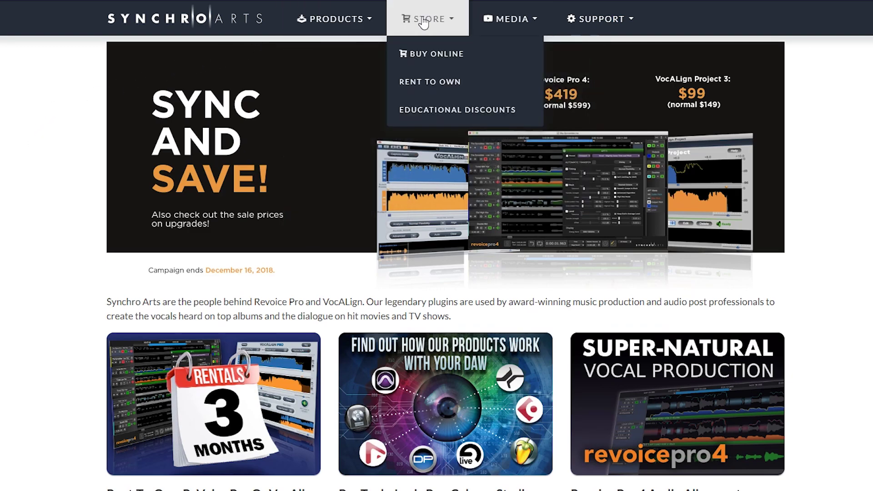
Step: Read the rent-to-own article and its VocALign Pro 4 price list page
click(418, 87)
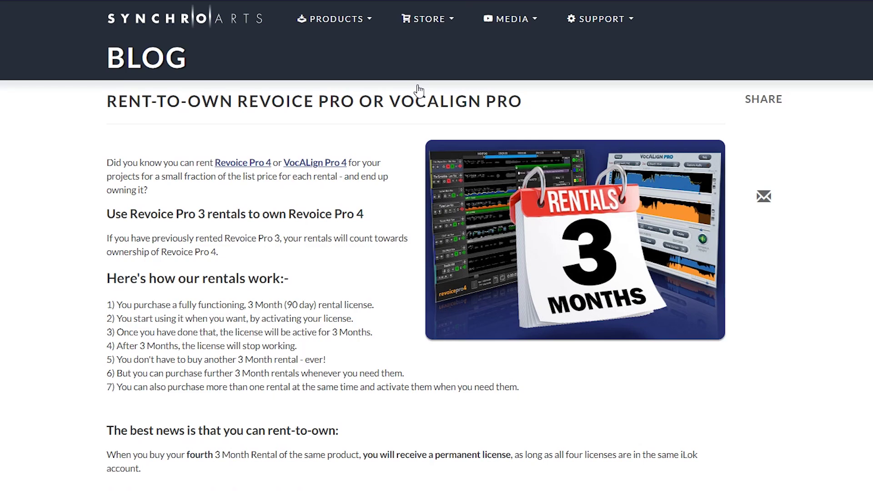
scroll(411, 315, down, 1)
scroll(398, 318, down, 2)
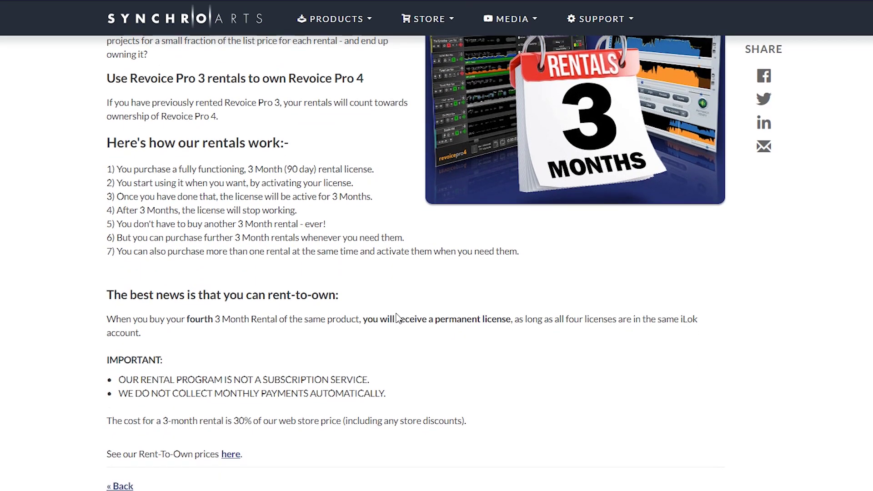
scroll(397, 318, down, 1)
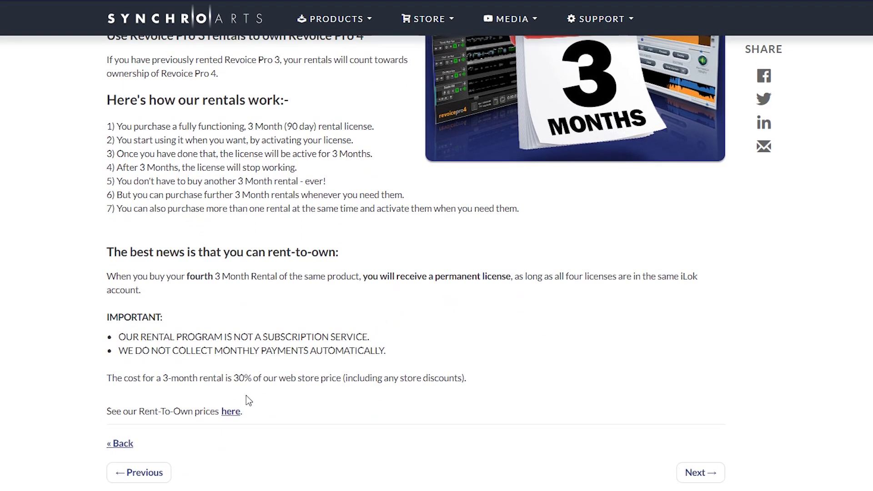
click(231, 414)
scroll(410, 300, down, 1)
scroll(411, 301, down, 1)
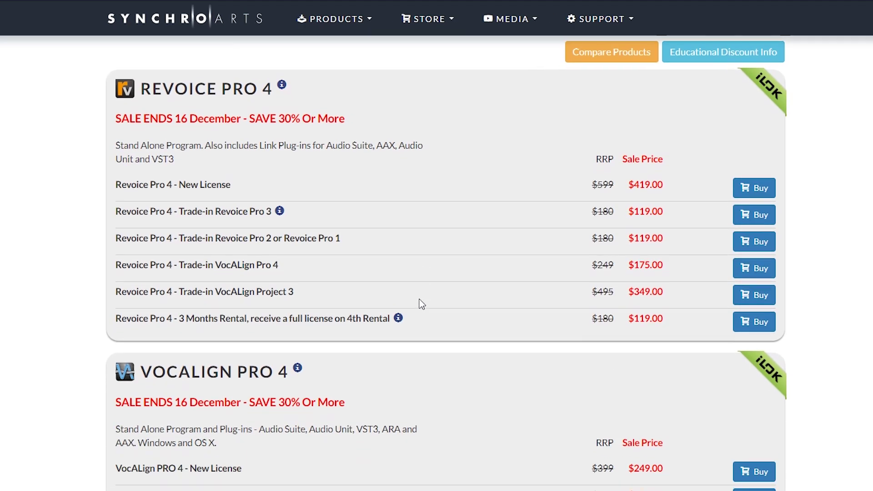
scroll(422, 298, down, 3)
scroll(427, 300, down, 1)
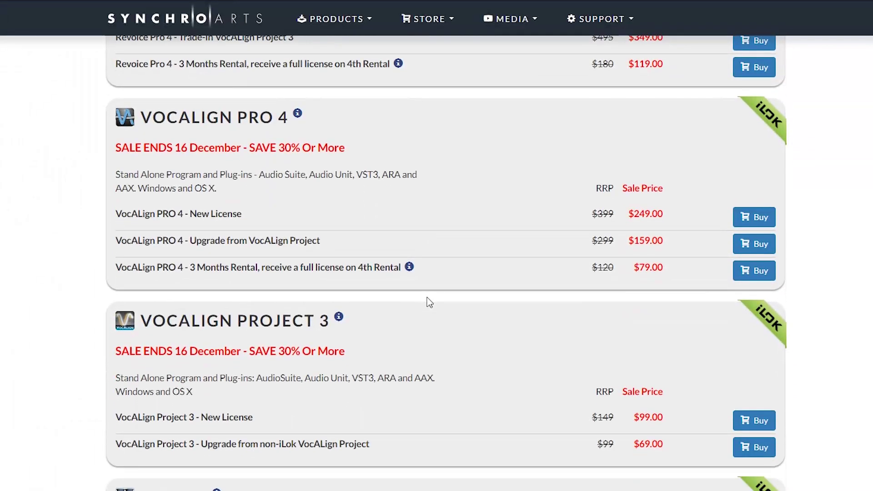
scroll(430, 302, down, 3)
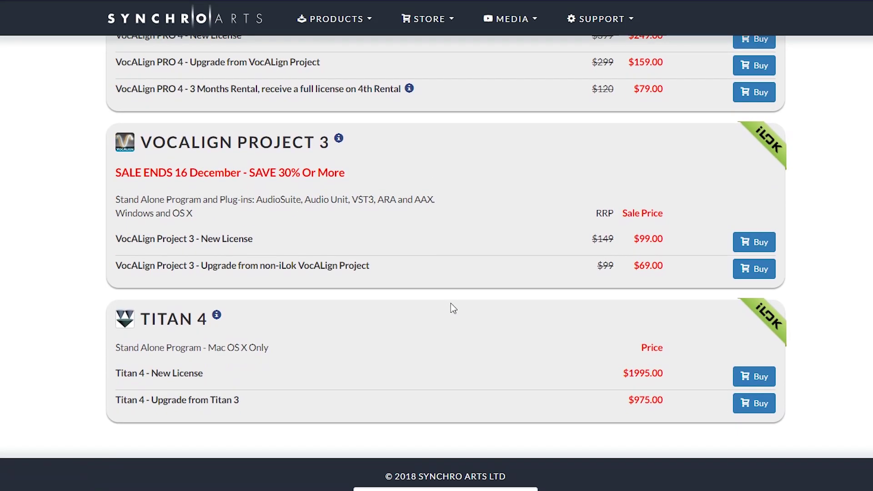
scroll(451, 304, up, 3)
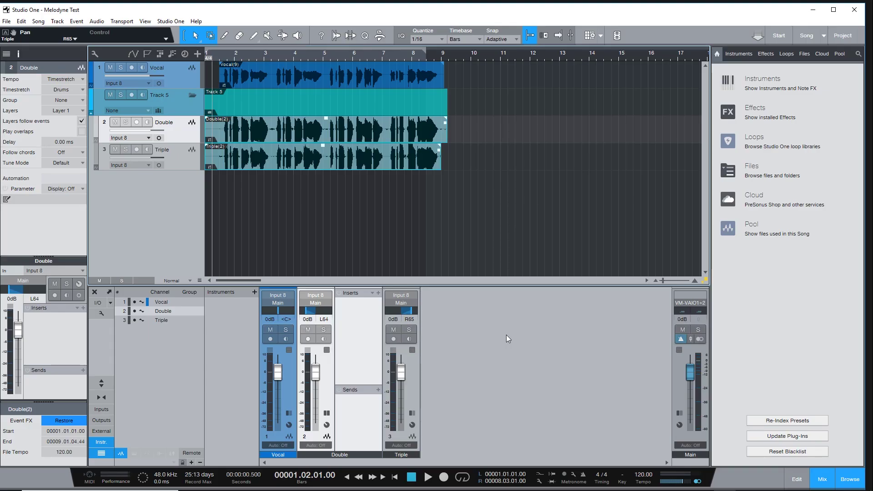